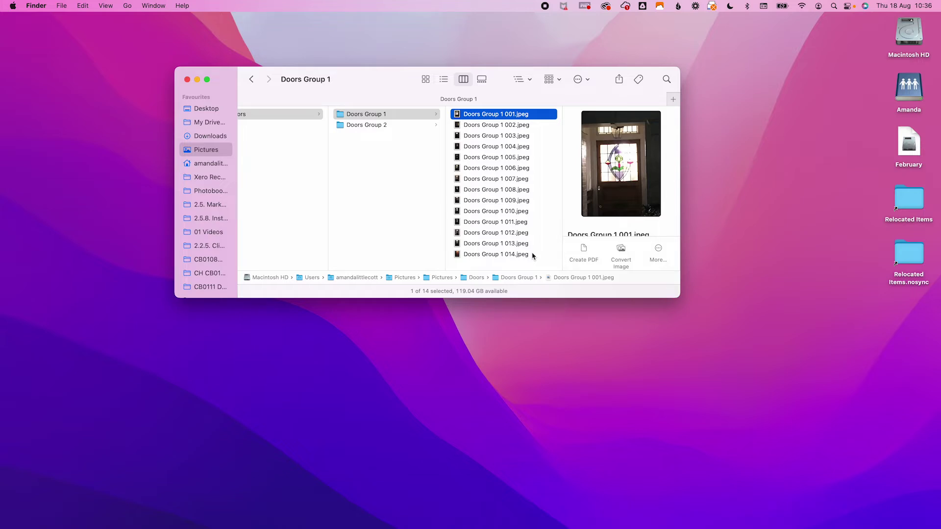
Step: Compress the 14 Doors Group 1 photos into Archive.zip
{"action": "left_click", "coordinate": [532, 255], "text": "shift"}
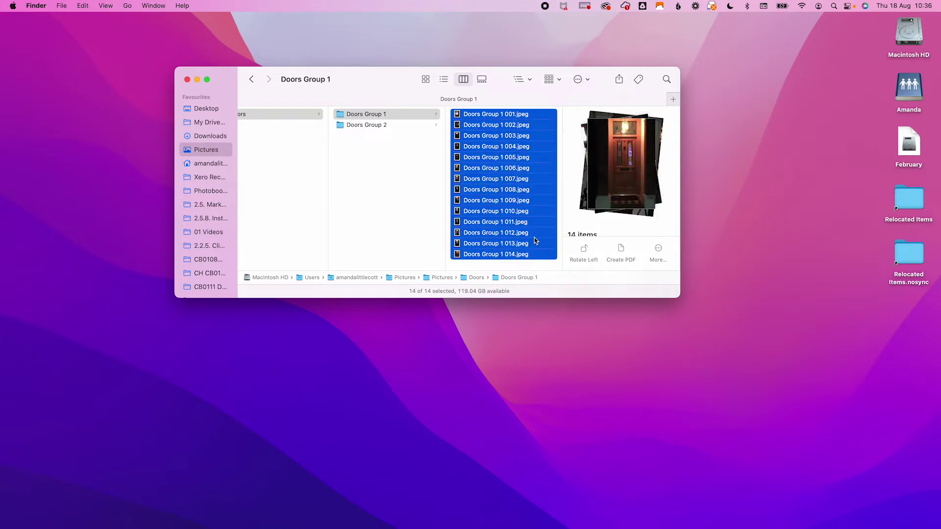
{"action": "right_click", "coordinate": [536, 200]}
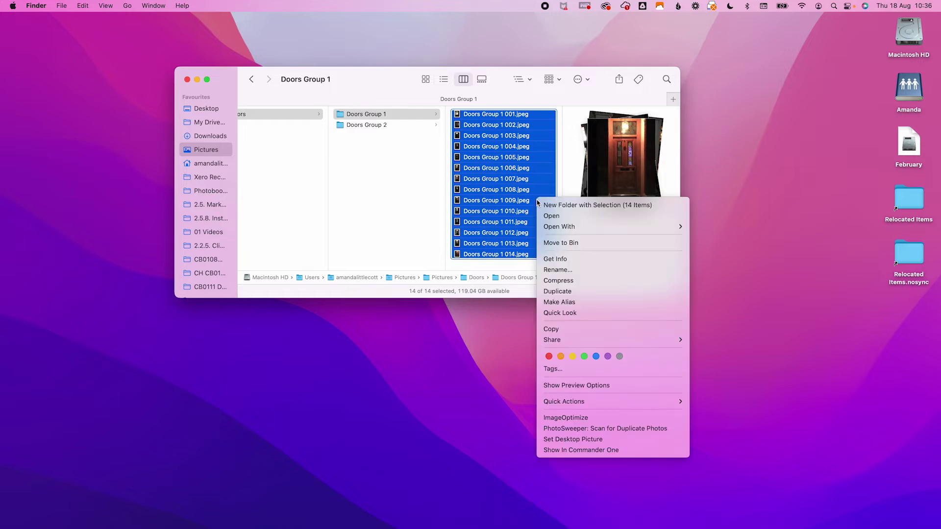
{"action": "left_click", "coordinate": [566, 283]}
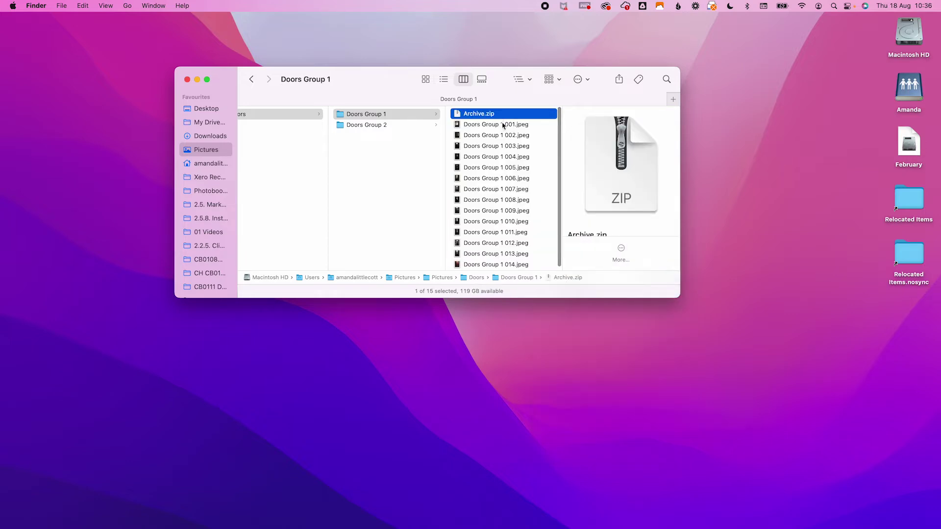
Step: Show info for Archive.zip (17.5 MB) and the 14 original photos (17.6 MB) to compare sizes
{"action": "right_click", "coordinate": [505, 113]}
{"action": "left_click", "coordinate": [512, 163]}
{"action": "left_click", "coordinate": [503, 125]}
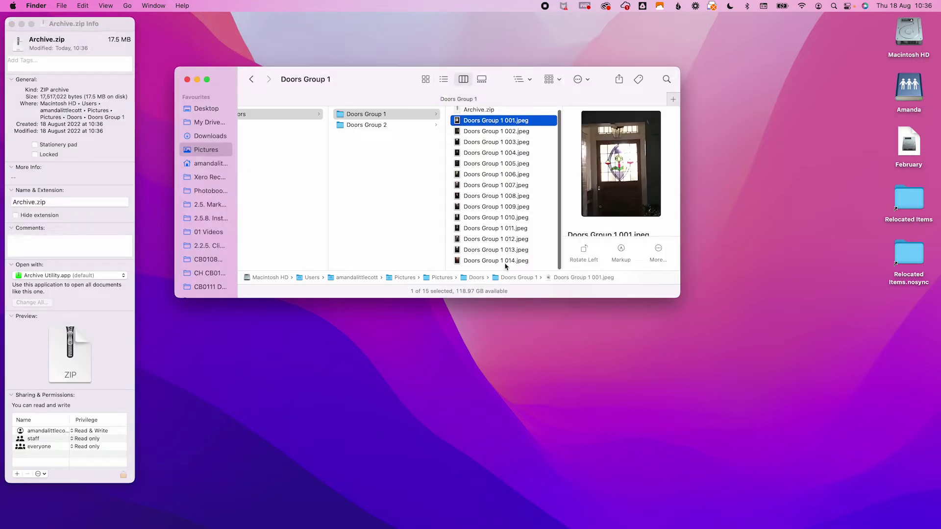
{"action": "left_click", "coordinate": [494, 264], "text": "shift"}
{"action": "right_click", "coordinate": [541, 202]}
{"action": "left_click", "coordinate": [576, 261], "text": "alt"}
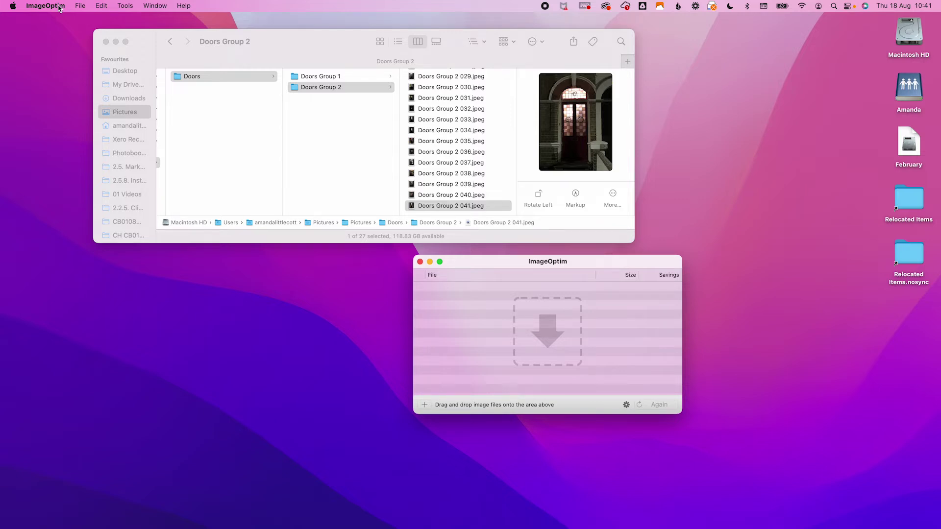
Step: Review the quality and optimisation level settings in ImageOptim's Preferences
{"action": "left_click", "coordinate": [59, 7]}
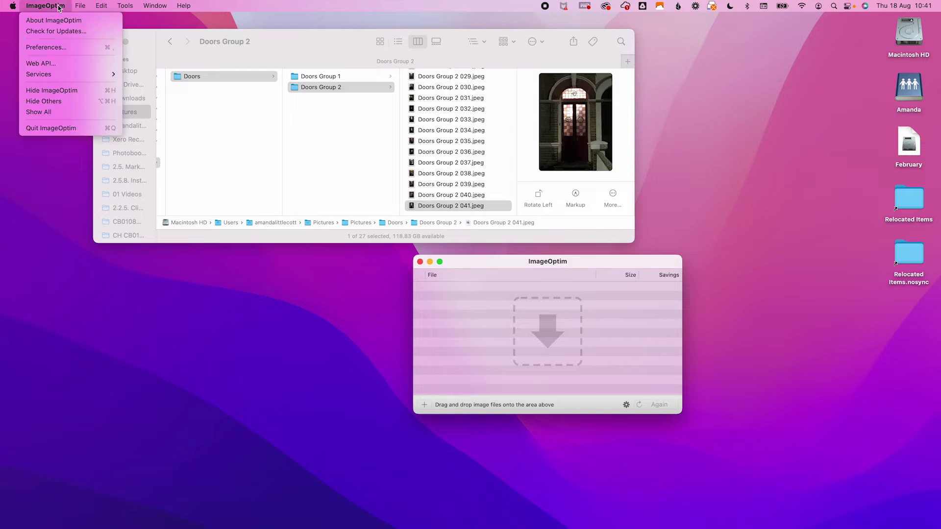
{"action": "left_click", "coordinate": [53, 48]}
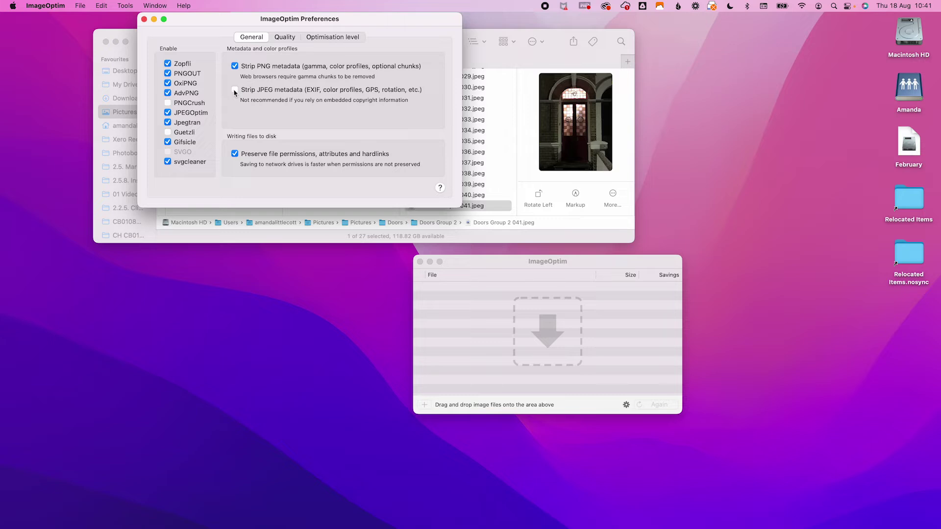
{"action": "left_click", "coordinate": [291, 39]}
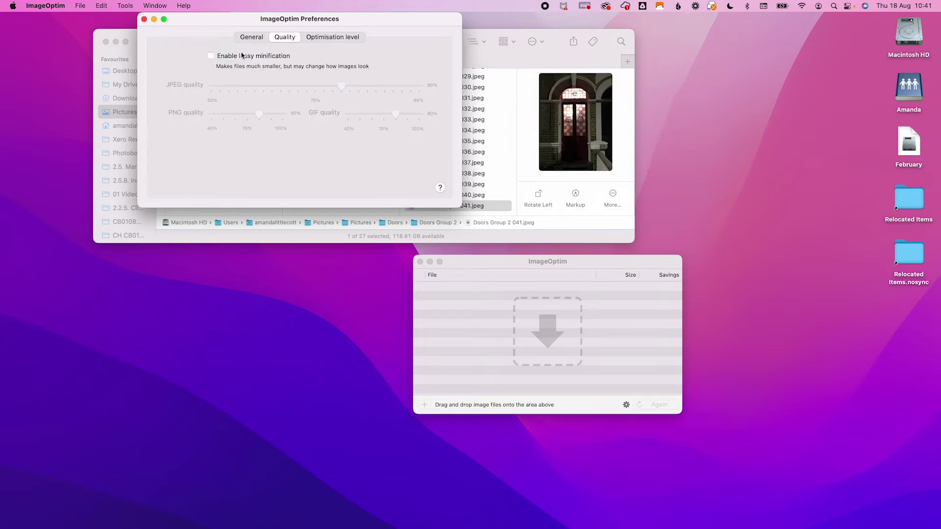
{"action": "left_click", "coordinate": [334, 38]}
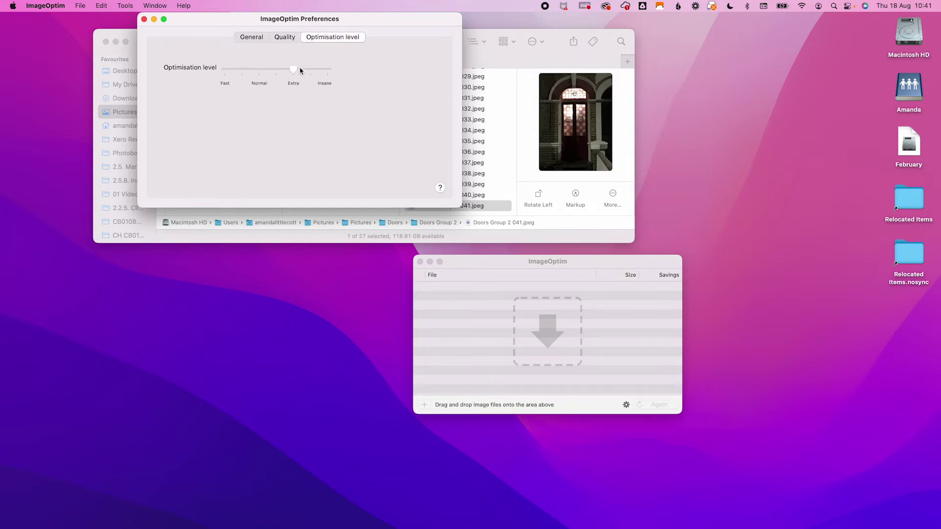
Step: Optimise Doors Group 2 041.jpeg in ImageOptim, reaching 1,263,600 bytes with 4.6% savings
{"action": "left_click", "coordinate": [144, 19]}
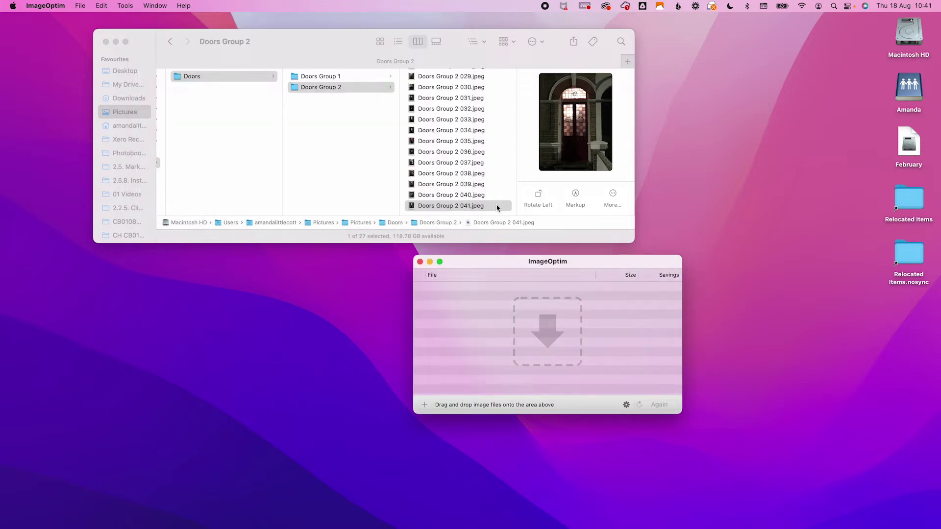
{"action": "left_click", "coordinate": [496, 207]}
{"action": "left_click_drag", "start_coordinate": [494, 208], "coordinate": [510, 310]}
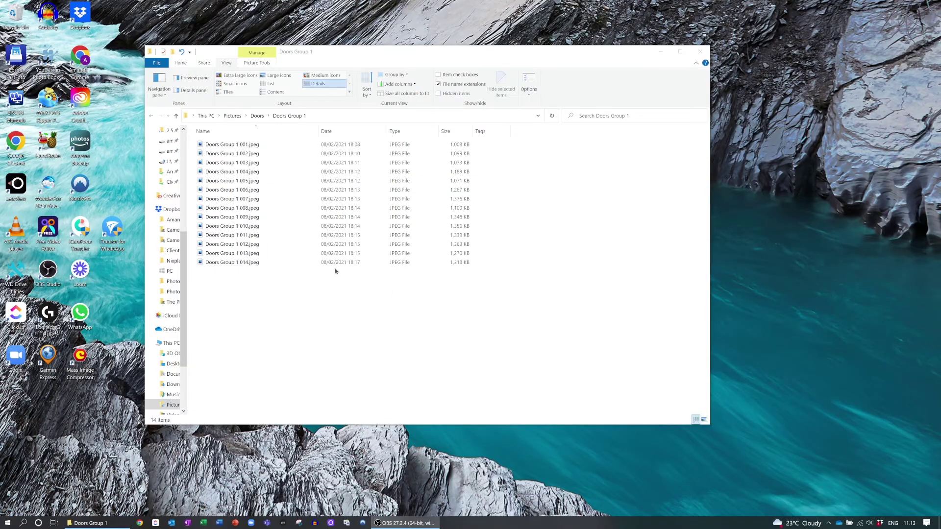
Step: Zip all 14 Doors Group 1 photos with Send to, keeping the default name Doors Group 1 014.zip
{"action": "left_click", "coordinate": [263, 144]}
{"action": "left_click", "coordinate": [253, 263], "text": "shift"}
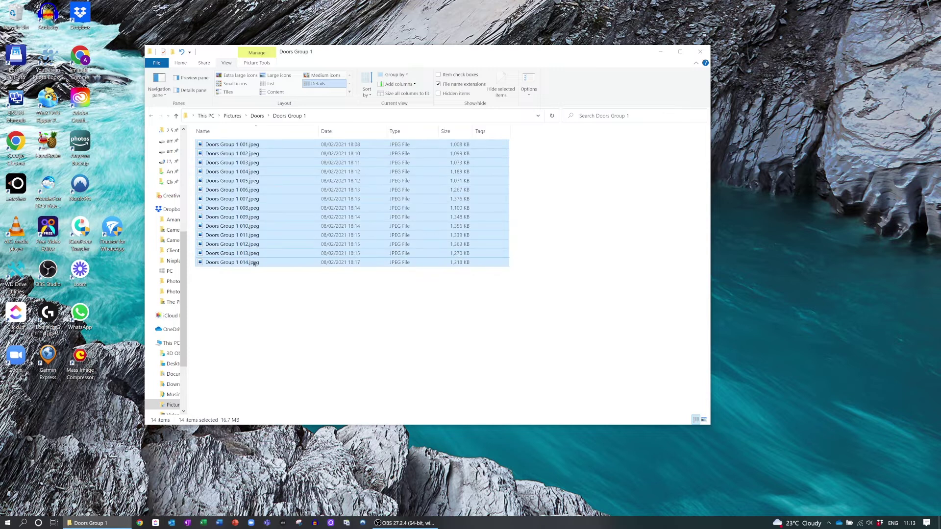
{"action": "right_click", "coordinate": [274, 265]}
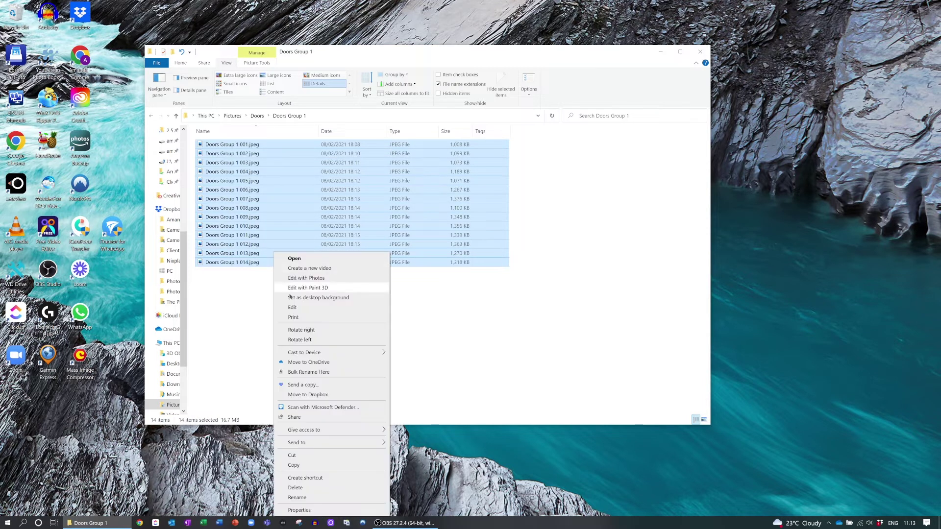
{"action": "mouse_move", "coordinate": [330, 444]}
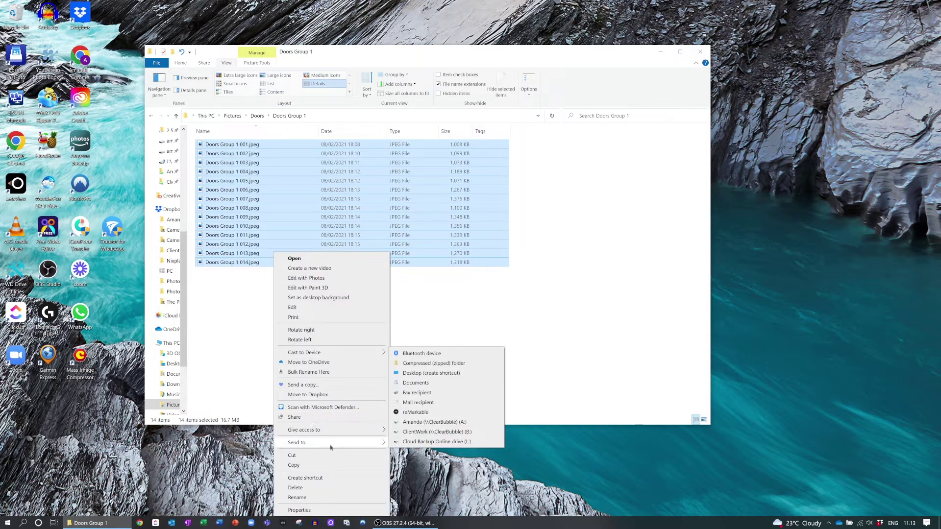
{"action": "left_click", "coordinate": [433, 363]}
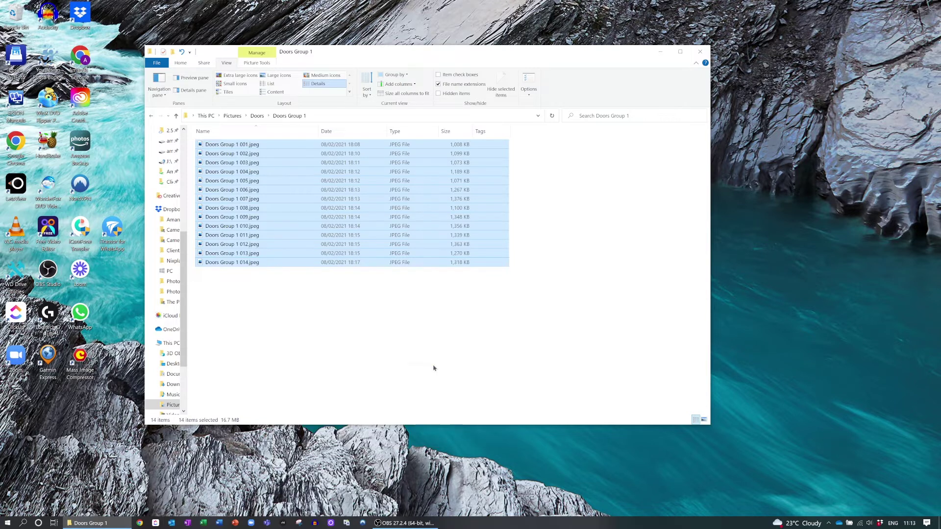
{"action": "left_click", "coordinate": [273, 326]}
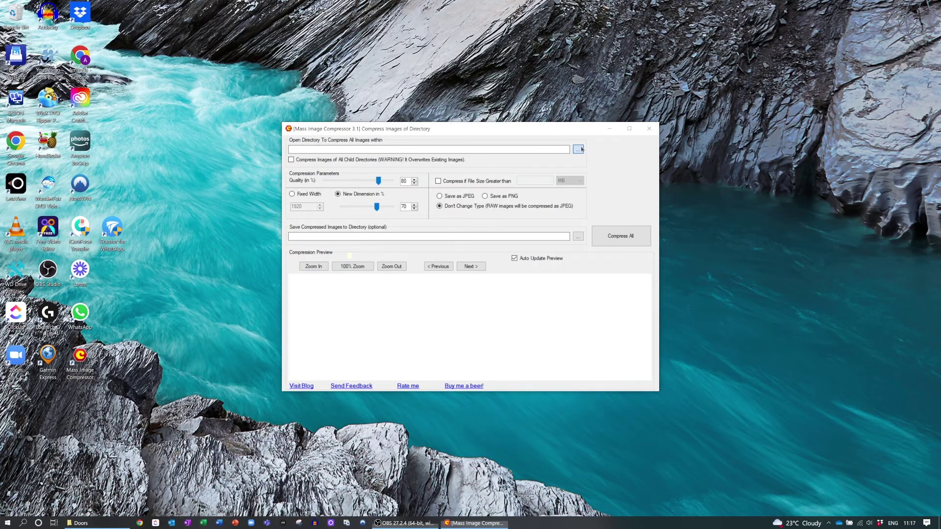
Step: Choose Pictures > Doors > Doors Group 1 as the source folder in Mass Image Compressor
{"action": "left_click", "coordinate": [443, 333]}
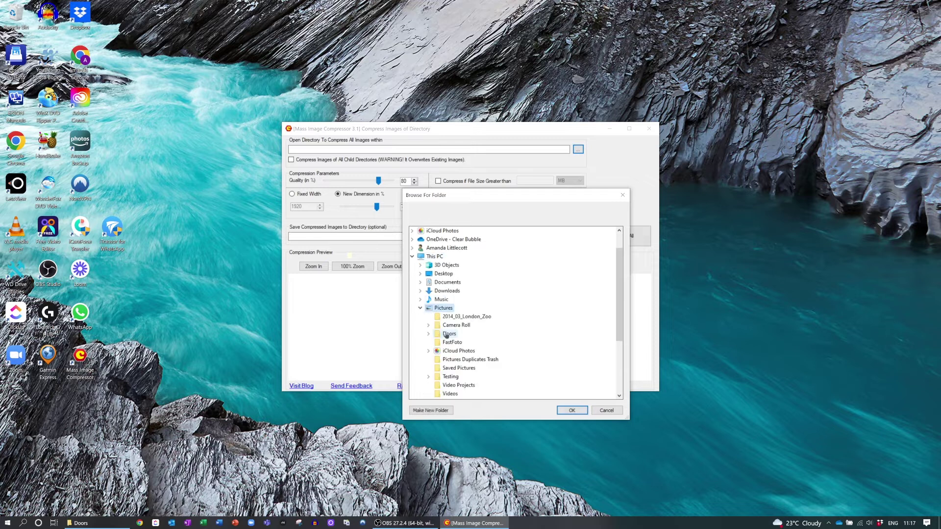
{"action": "left_click", "coordinate": [449, 333]}
{"action": "left_click", "coordinate": [462, 343]}
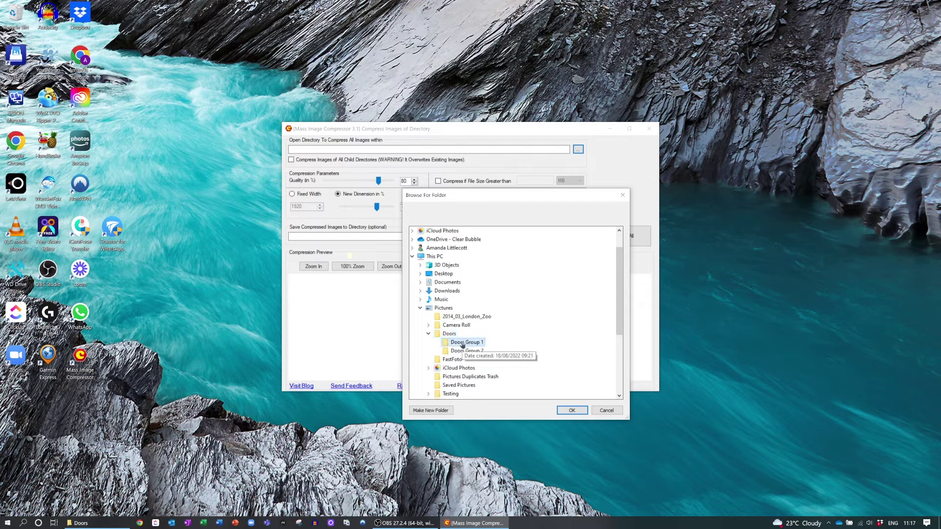
{"action": "left_click", "coordinate": [571, 410]}
Step: Set quality to 70 and new dimension to 80%, then compress all images
{"action": "left_click", "coordinate": [415, 185]}
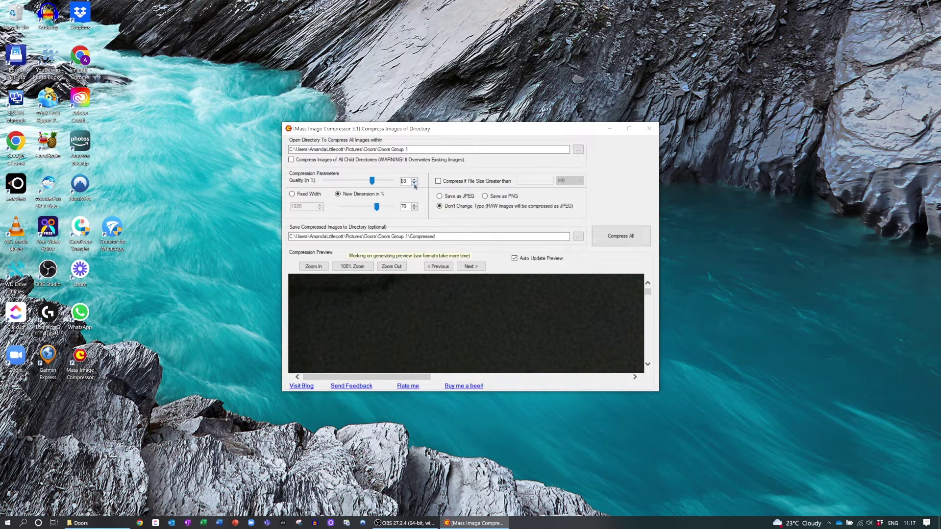
{"action": "left_click", "coordinate": [415, 205]}
{"action": "left_click", "coordinate": [415, 205]}
{"action": "left_click", "coordinate": [620, 236]}
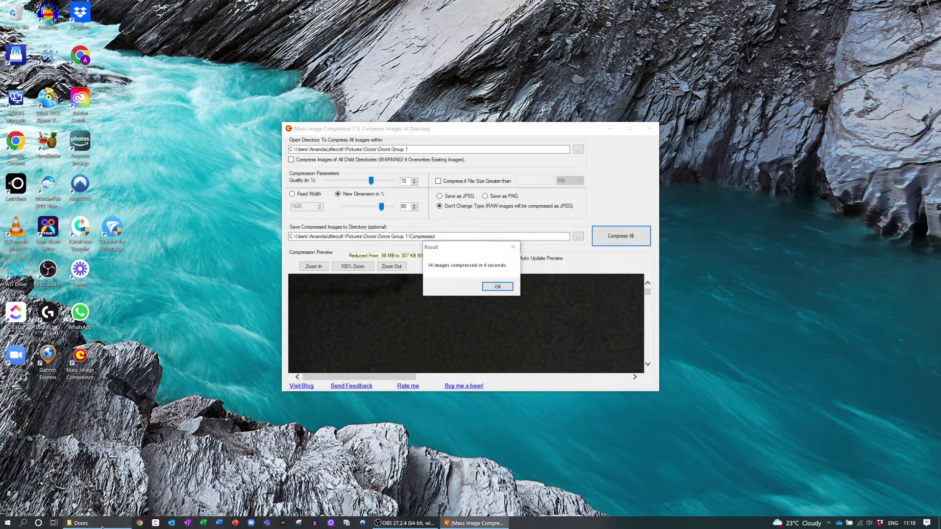
{"action": "left_click", "coordinate": [78, 523]}
Step: Open Doors Group 1 and then its Compressed subfolder to view the 14 compressed photos
{"action": "double_click", "coordinate": [229, 147]}
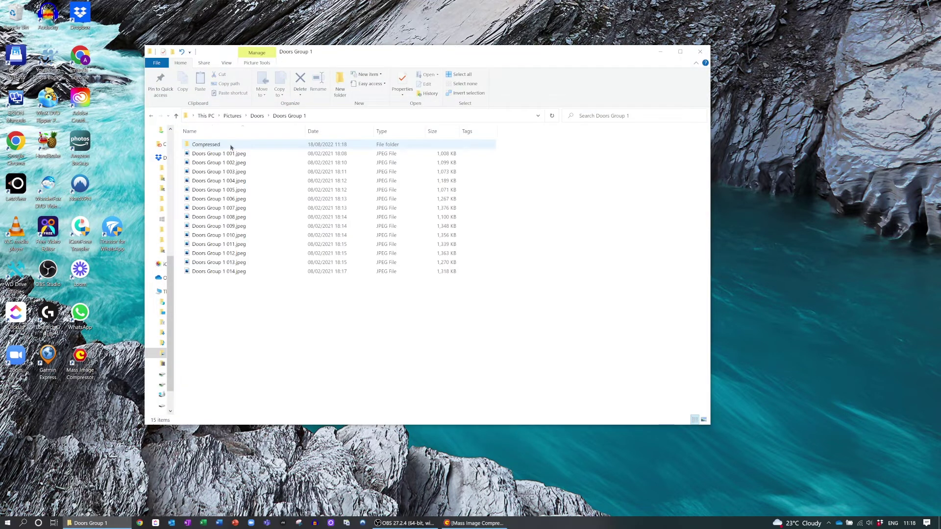
{"action": "double_click", "coordinate": [231, 147]}
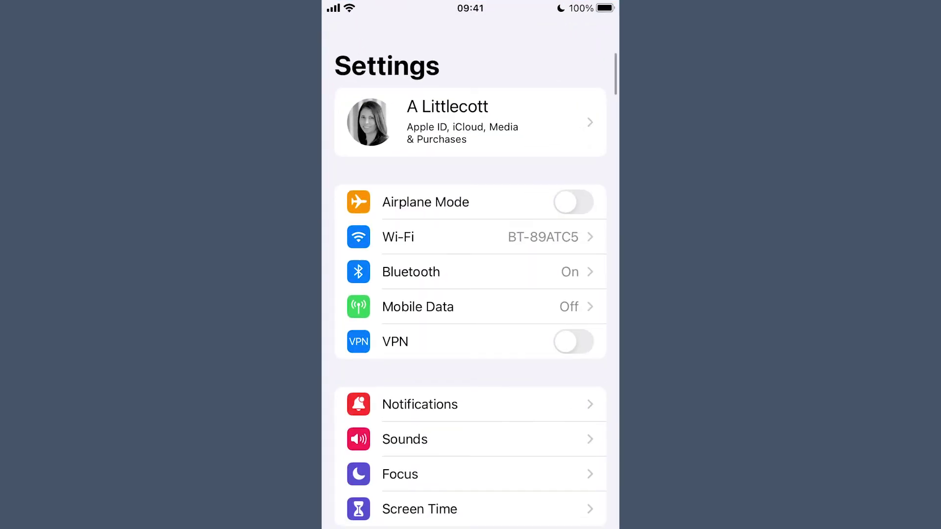
{"action": "scroll", "coordinate": [470, 294], "scroll_direction": "down", "scroll_amount": 15}
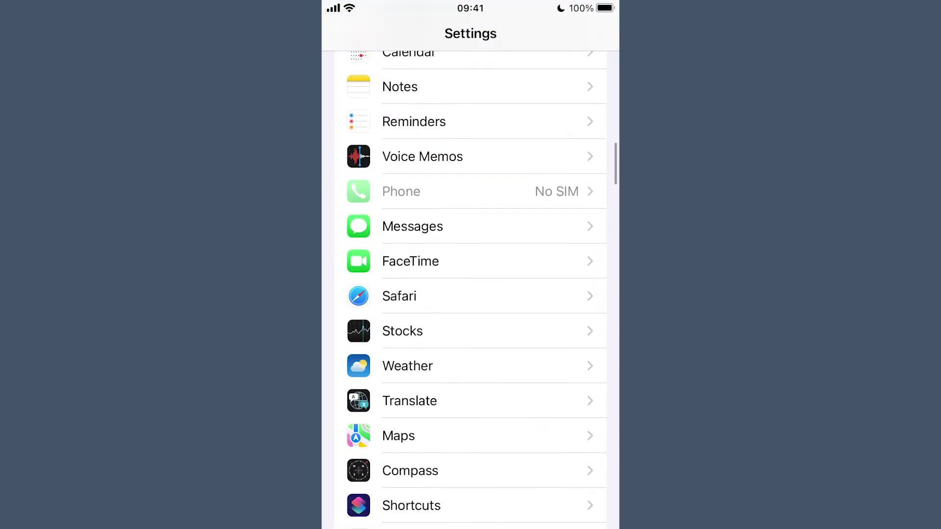
Step: Scroll down iPhone Settings and go to Photos to see Optimise iPhone Storage
{"action": "left_click", "coordinate": [403, 267]}
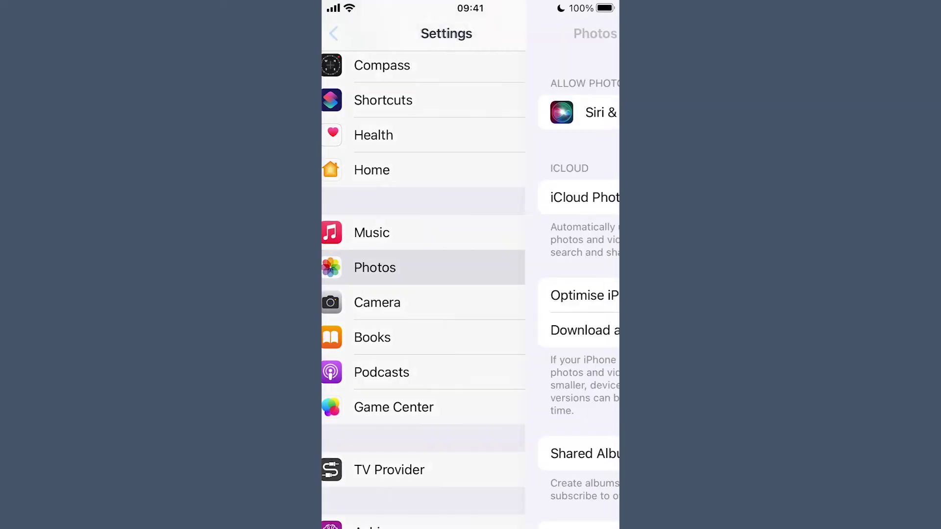